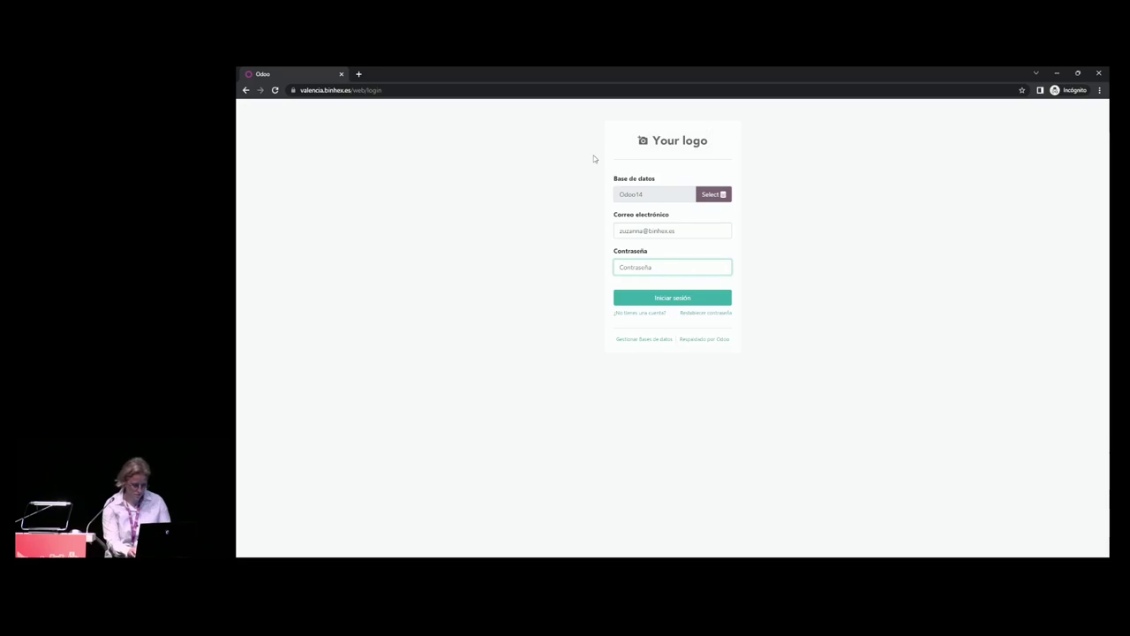
# Sign in to the Odoo14 database with the account password and open the general settings
pyautogui.write('a•••')
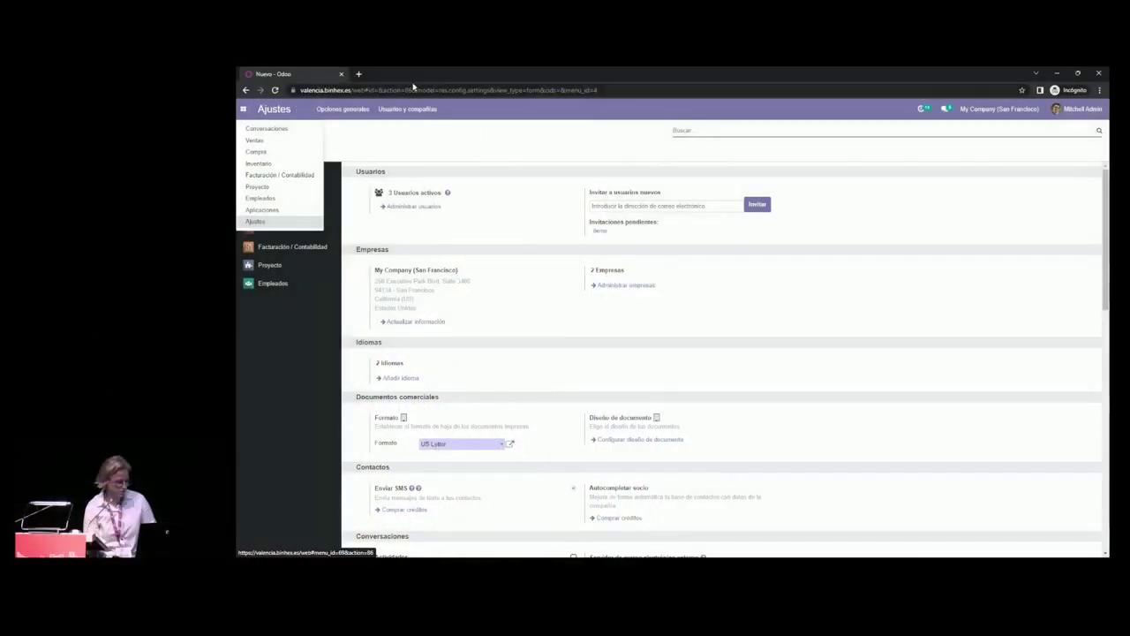
pyautogui.moveTo(413, 86); pyautogui.dragTo(470, 140)
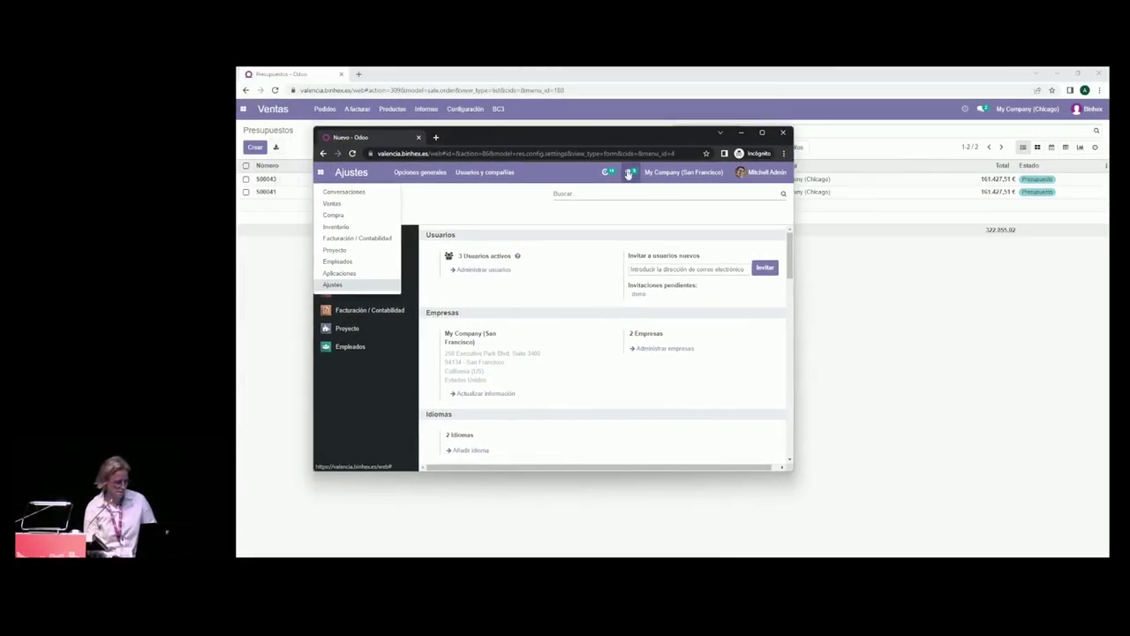
pyautogui.click(763, 132)
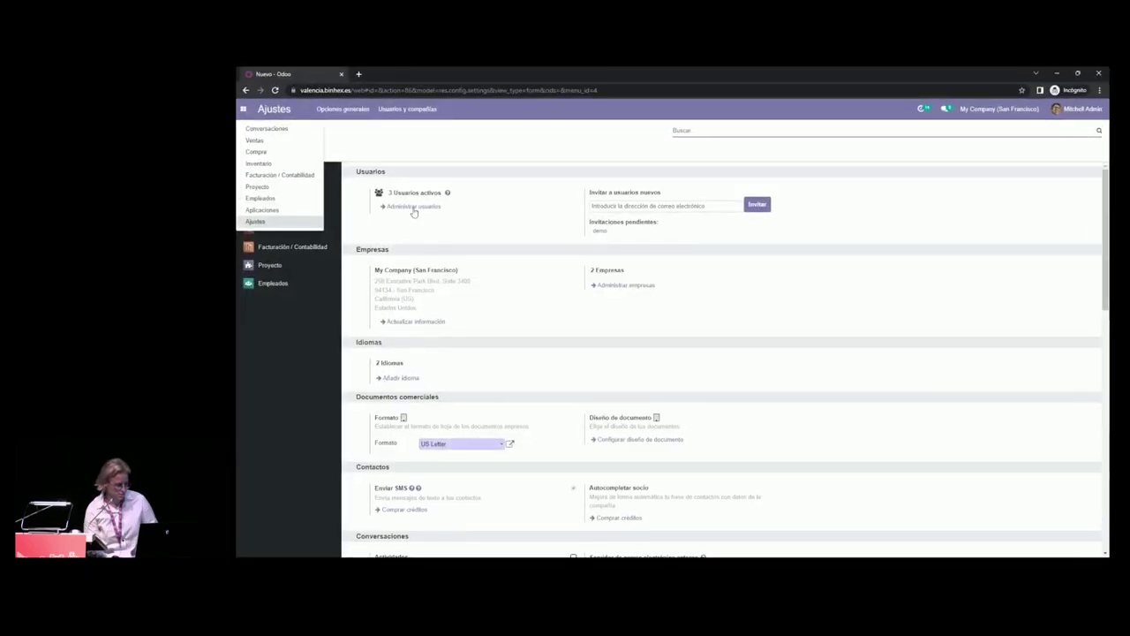
# Activate developer mode from the developer tools section of the general settings
pyautogui.scroll(-10, 459, 265)
pyautogui.scroll(-3, 510, 303)
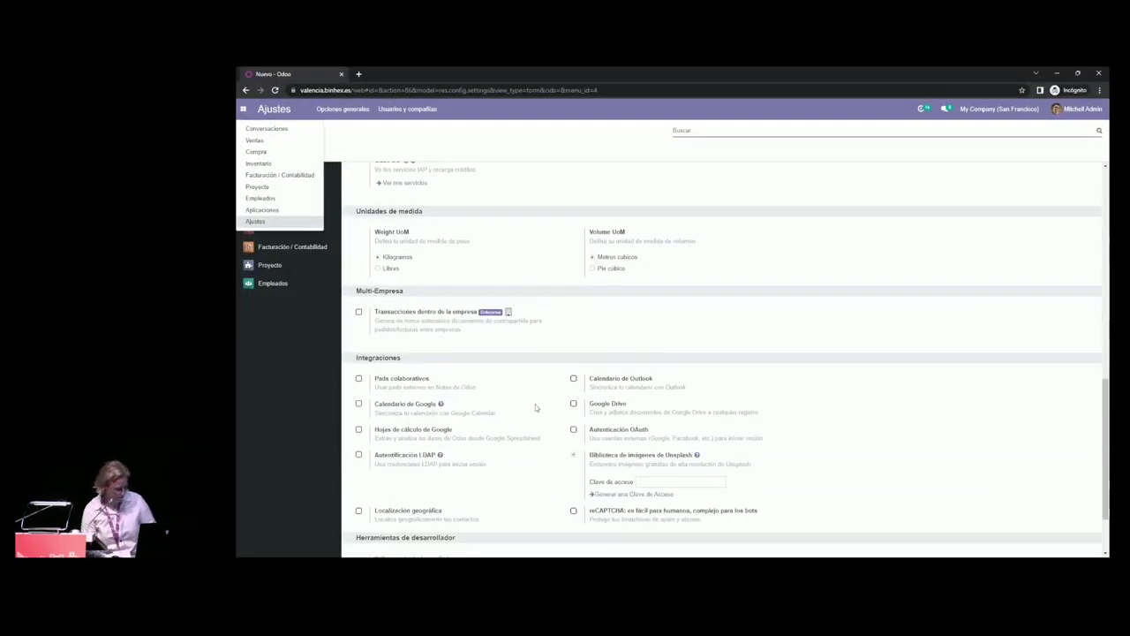
pyautogui.click(432, 476)
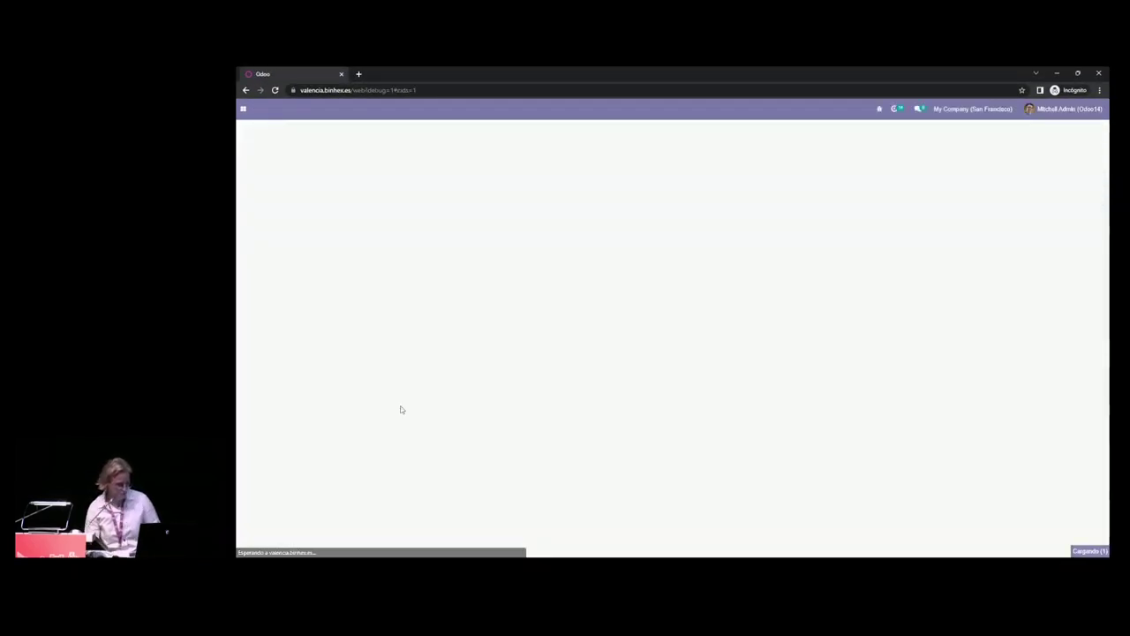
# Open the list of BC3 versions (Versiones BC3) in the technical settings
pyautogui.click(243, 109)
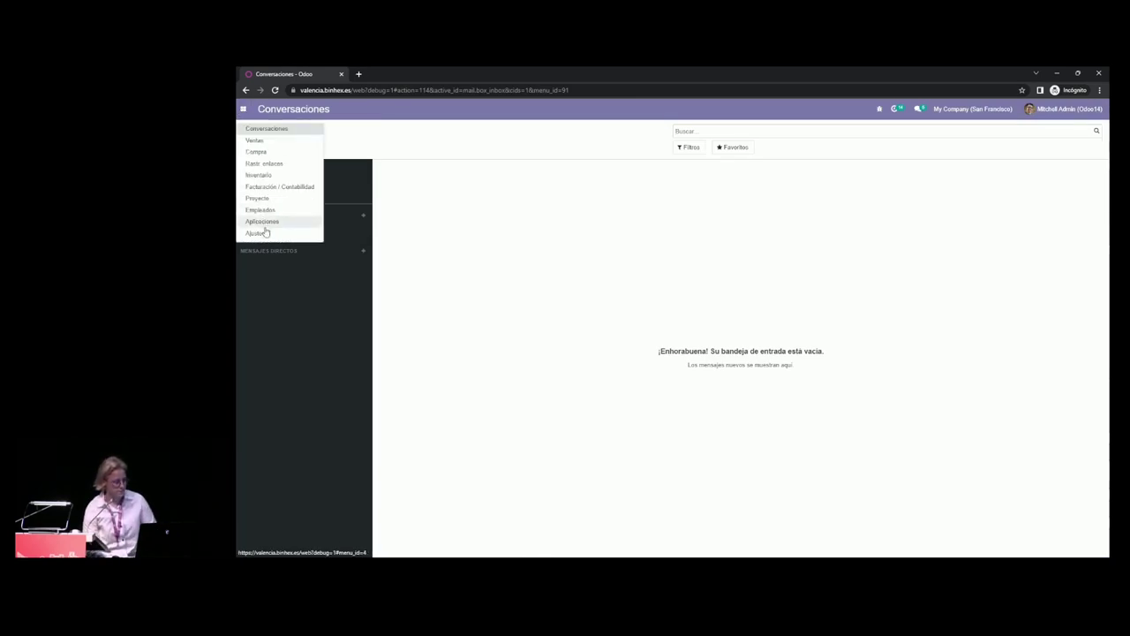
pyautogui.click(258, 232)
pyautogui.click(500, 113)
pyautogui.scroll(-6, 548, 230)
pyautogui.middleClick(529, 449)
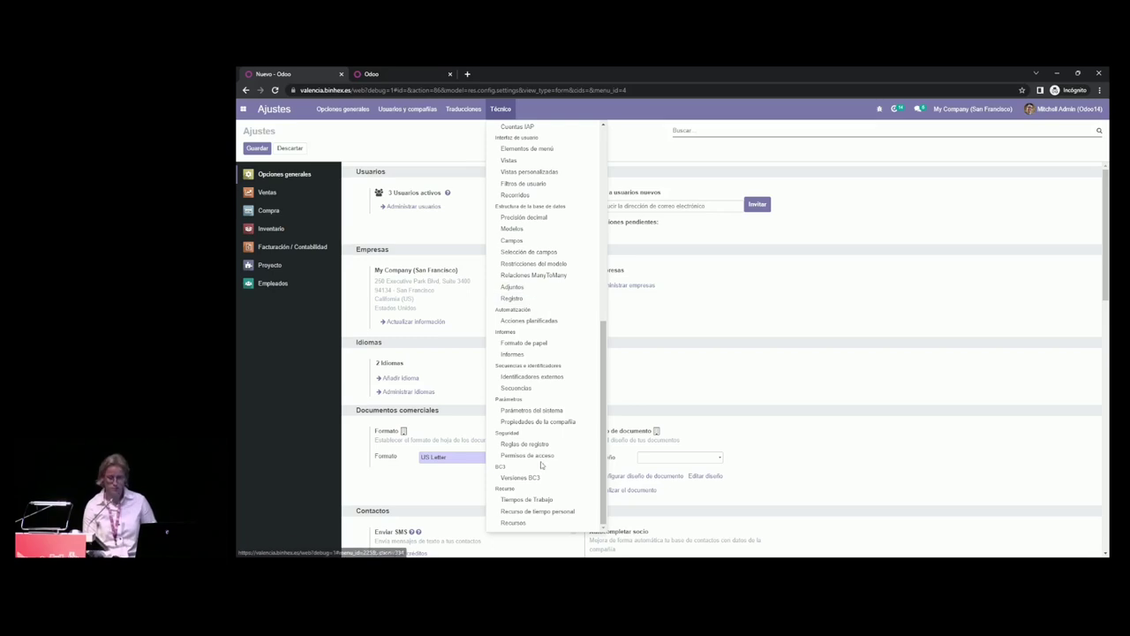
pyautogui.click(535, 481)
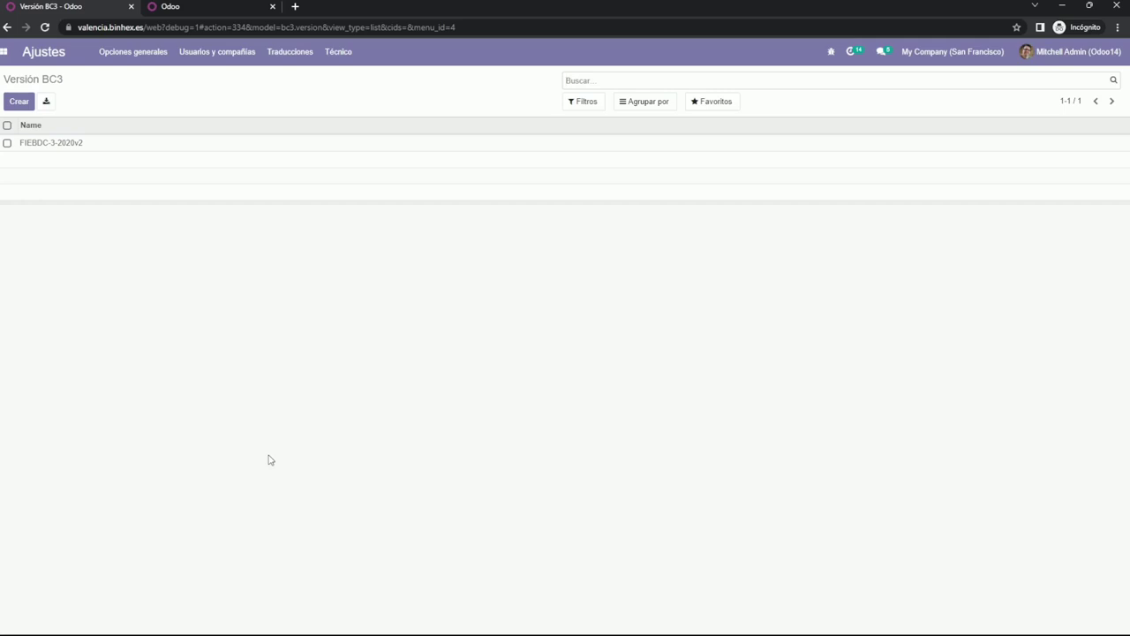
# Open the FIEBDC-3-2020v2 version and display the details of its ~C record
pyautogui.click(157, 143)
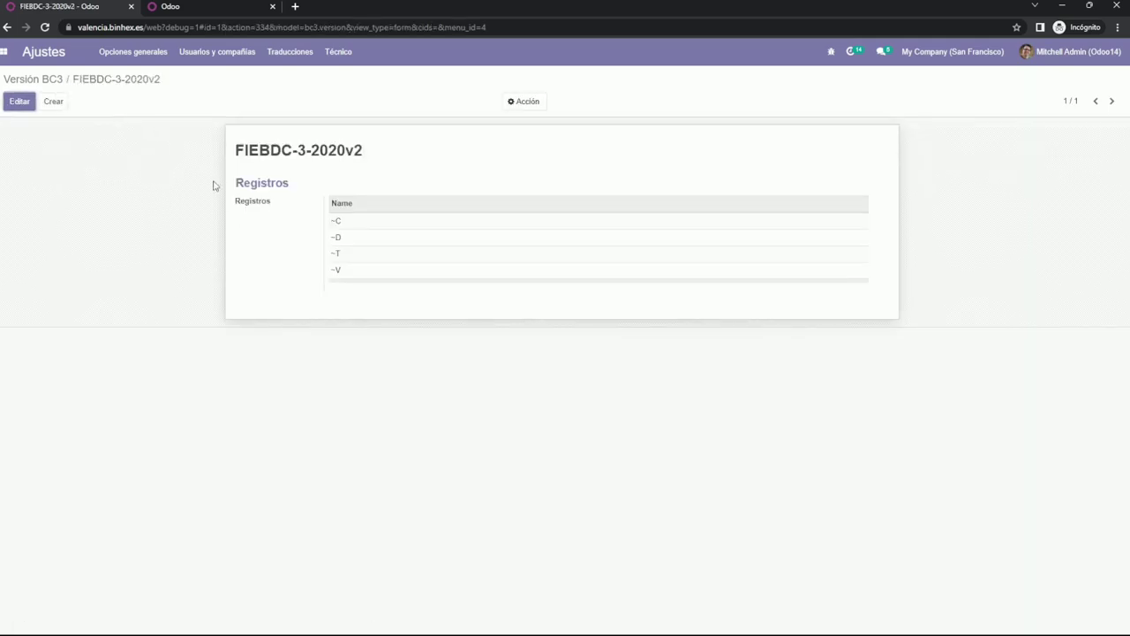
pyautogui.moveTo(235, 181); pyautogui.dragTo(288, 300)
pyautogui.click(271, 288)
pyautogui.click(393, 227)
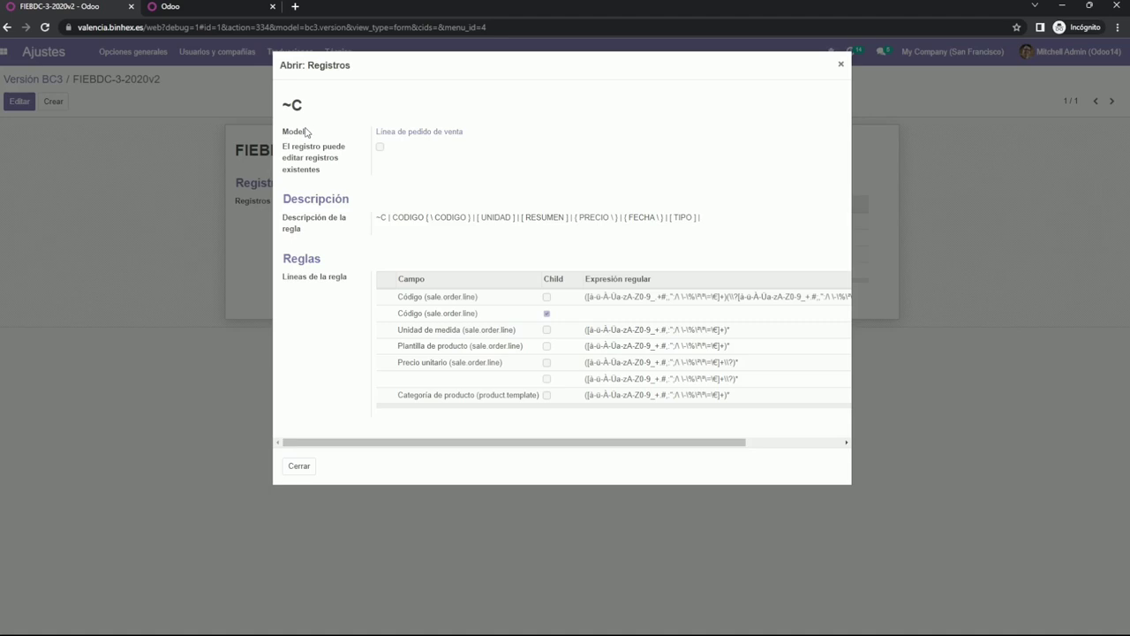
# Examine the ~C record's model, edit-existing option, rule description and rule lines, and close the record
pyautogui.moveTo(284, 131); pyautogui.dragTo(318, 169)
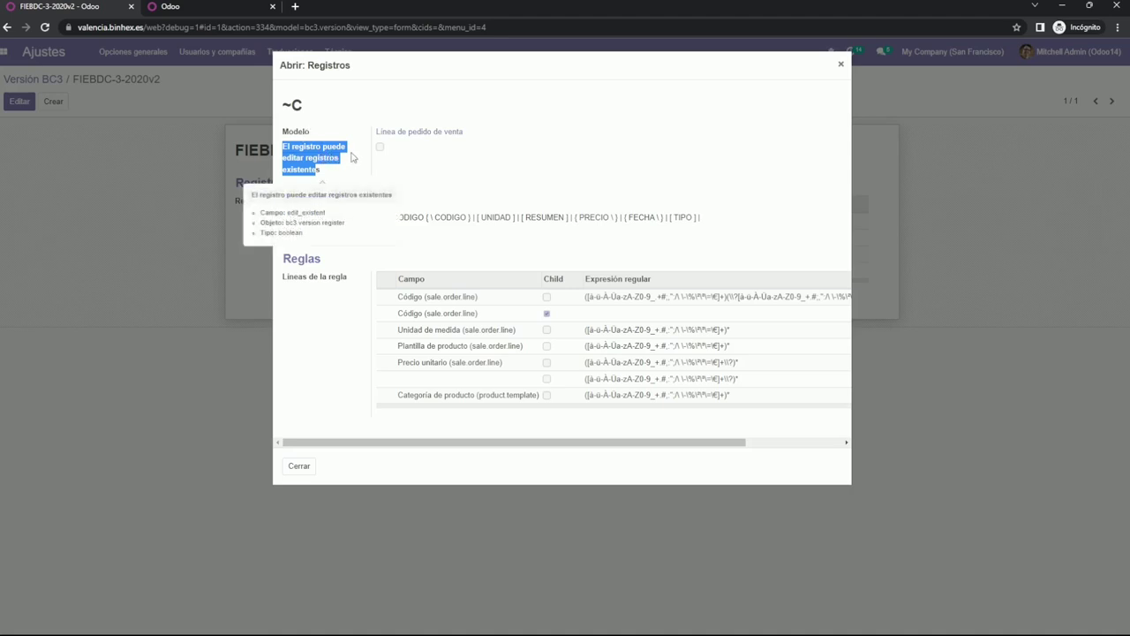
pyautogui.tripleClick(287, 222)
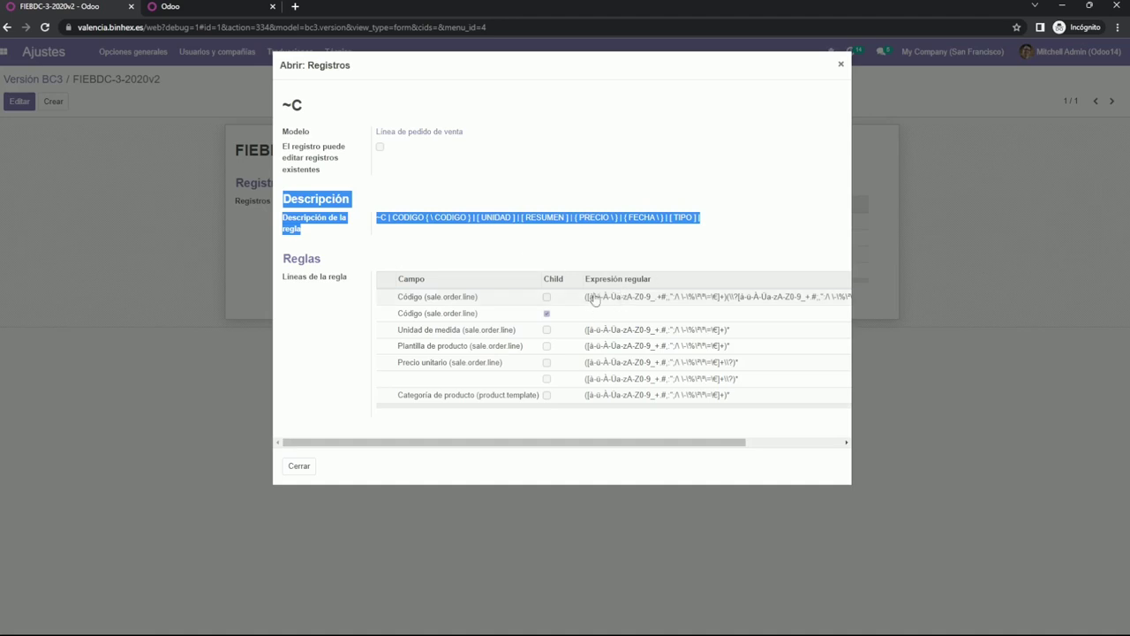
pyautogui.click(458, 248)
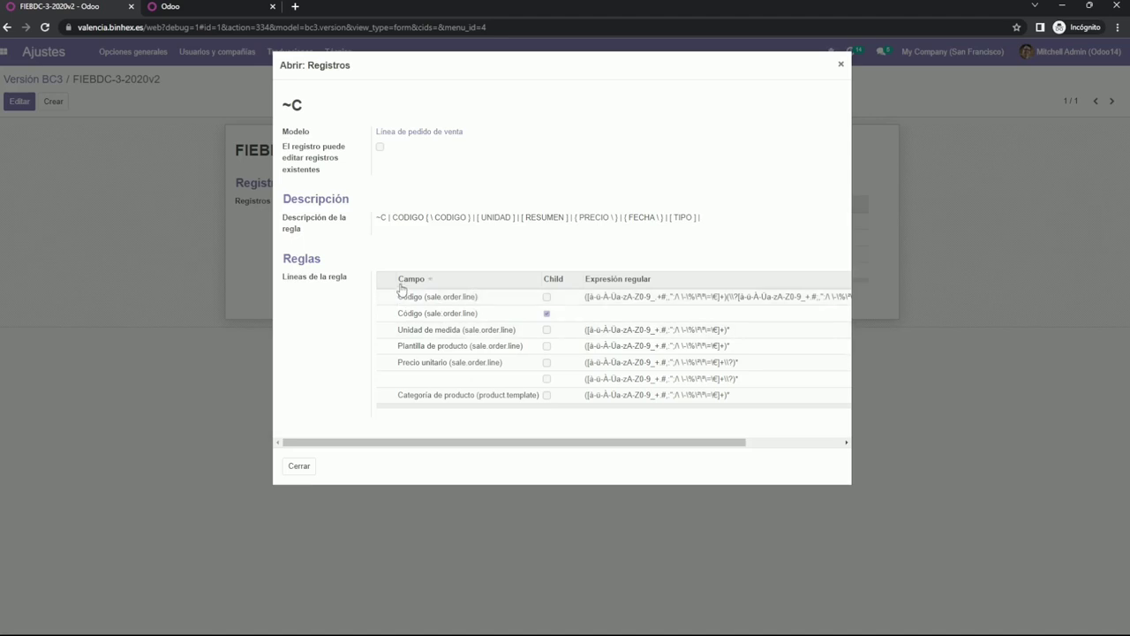
pyautogui.moveTo(399, 282)
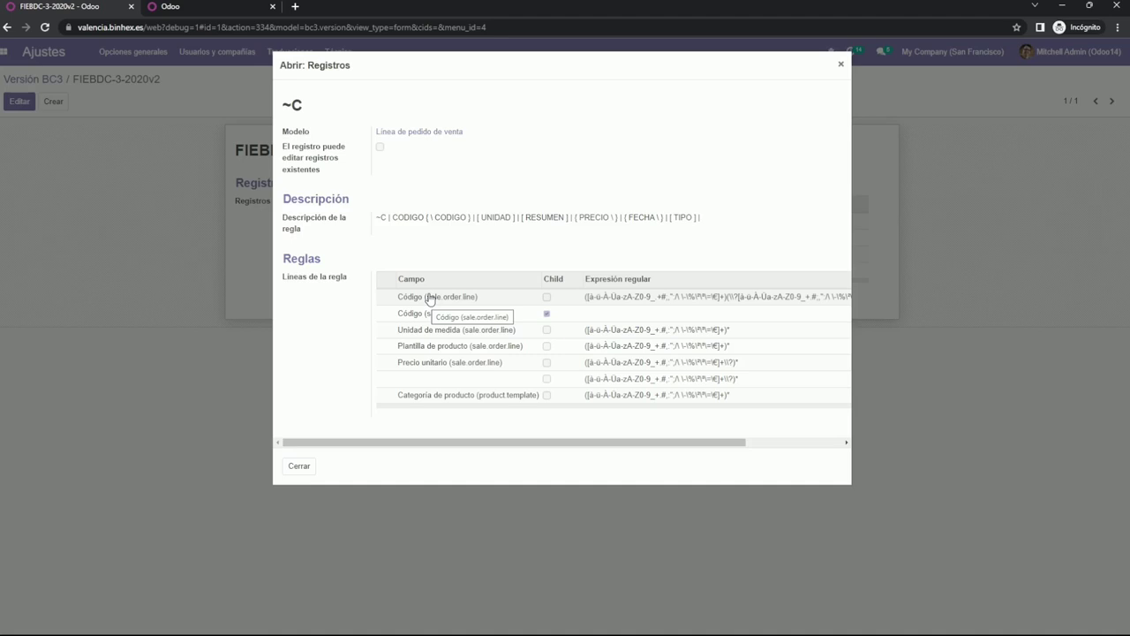
pyautogui.click(841, 64)
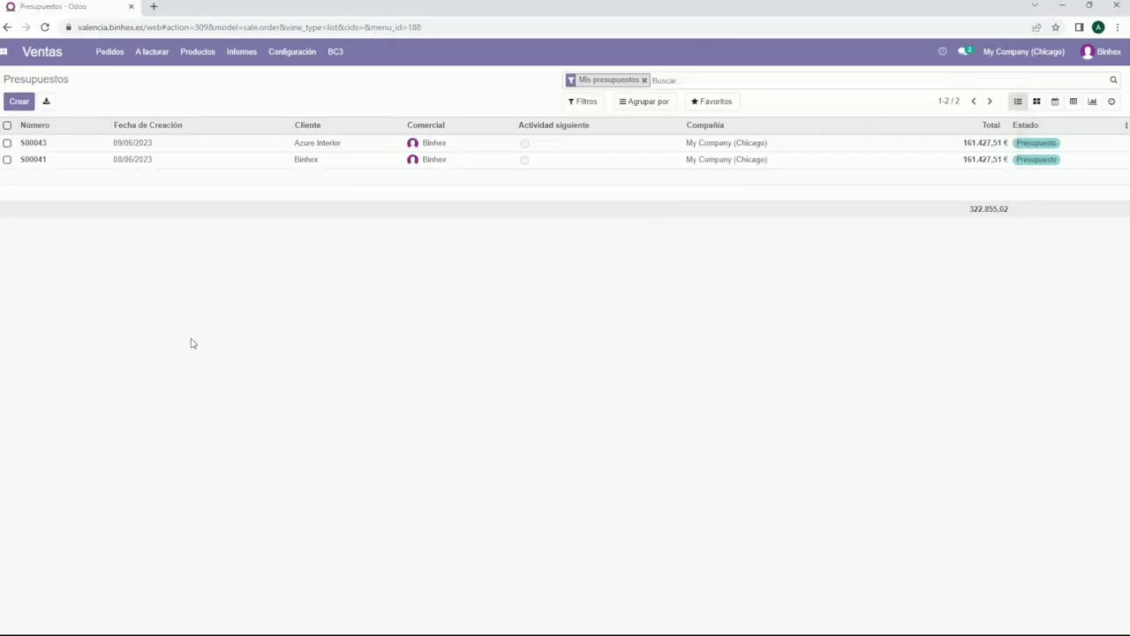
# Start a BC3 import in Ventas and upload the file "2 bc3 - PRESUPUESTO BLOQUE 13 bc3-2 (1).bc3"
pyautogui.click(341, 67)
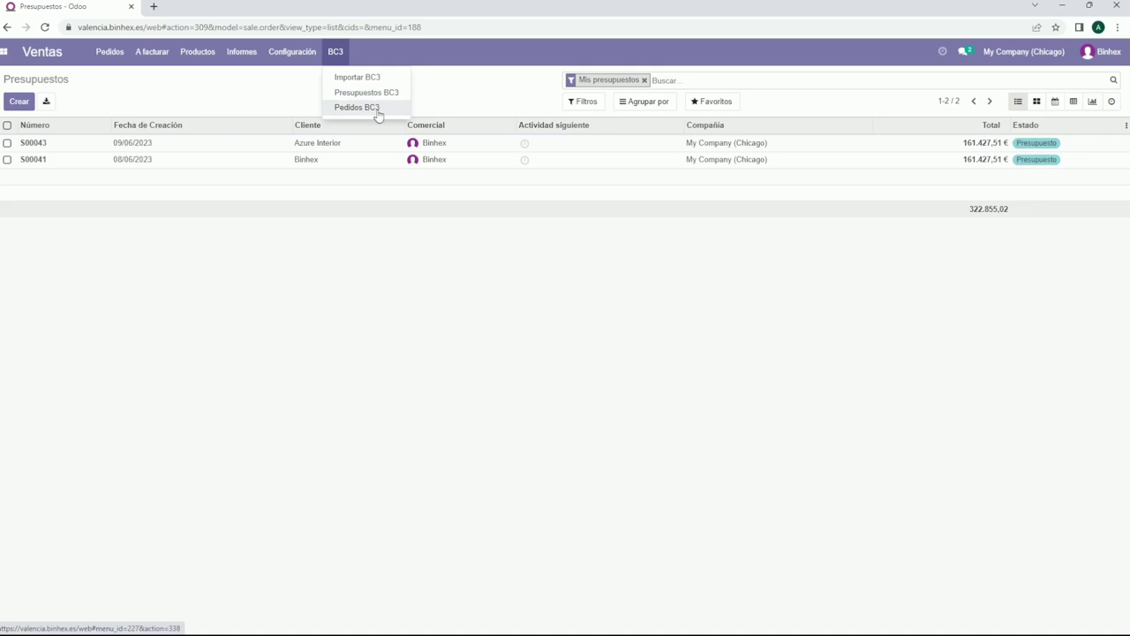
pyautogui.click(358, 77)
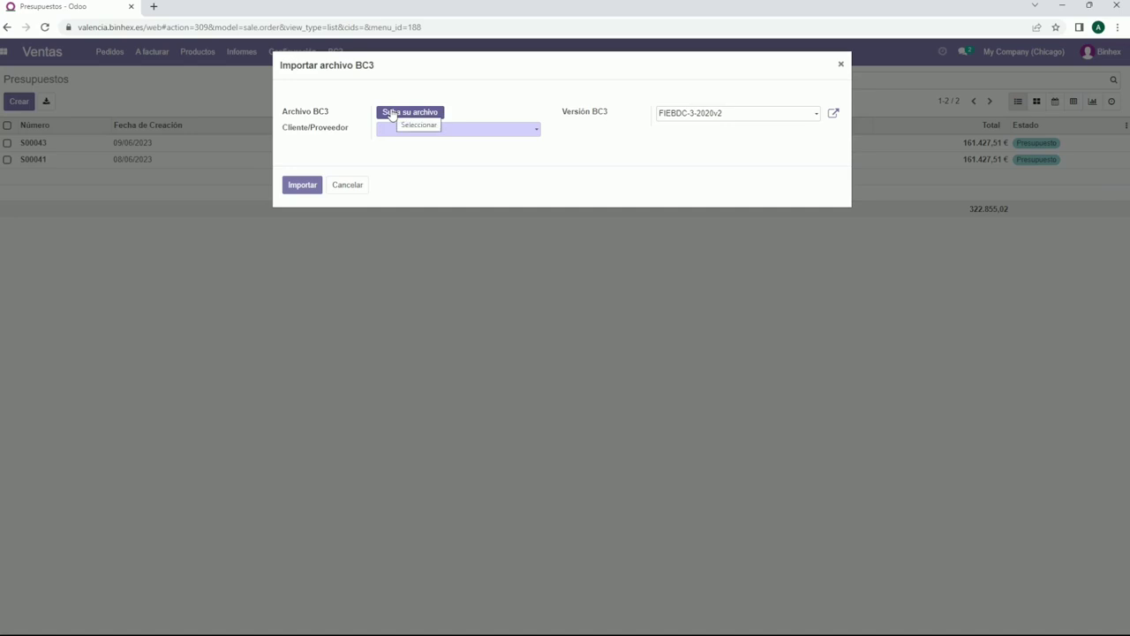
pyautogui.click(391, 113)
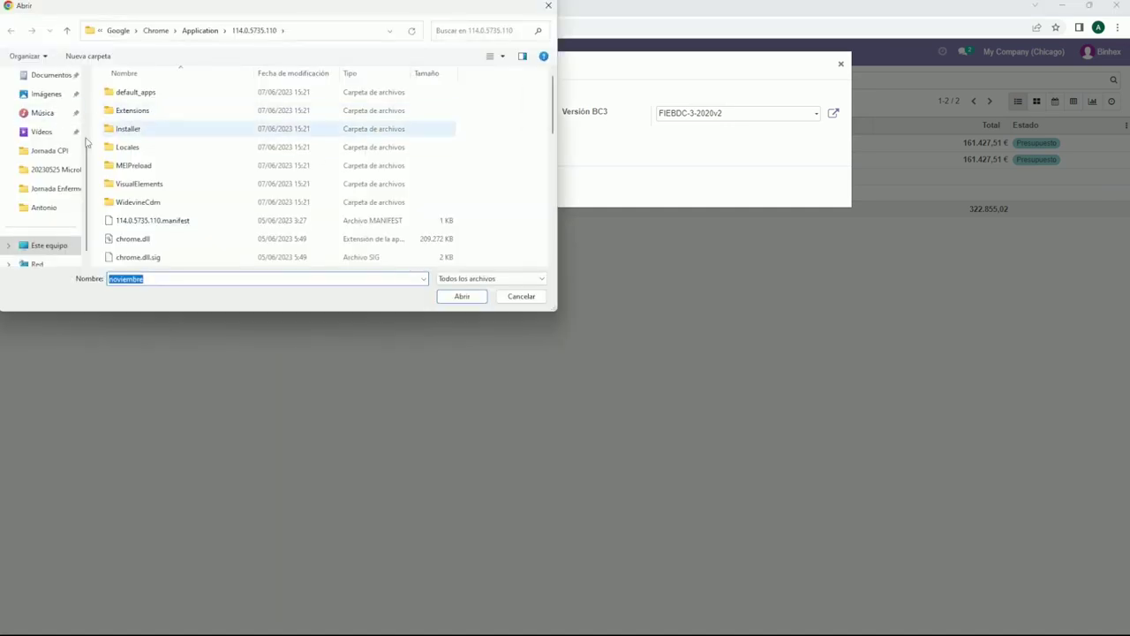
pyautogui.click(41, 113)
pyautogui.scroll(3, 53, 146)
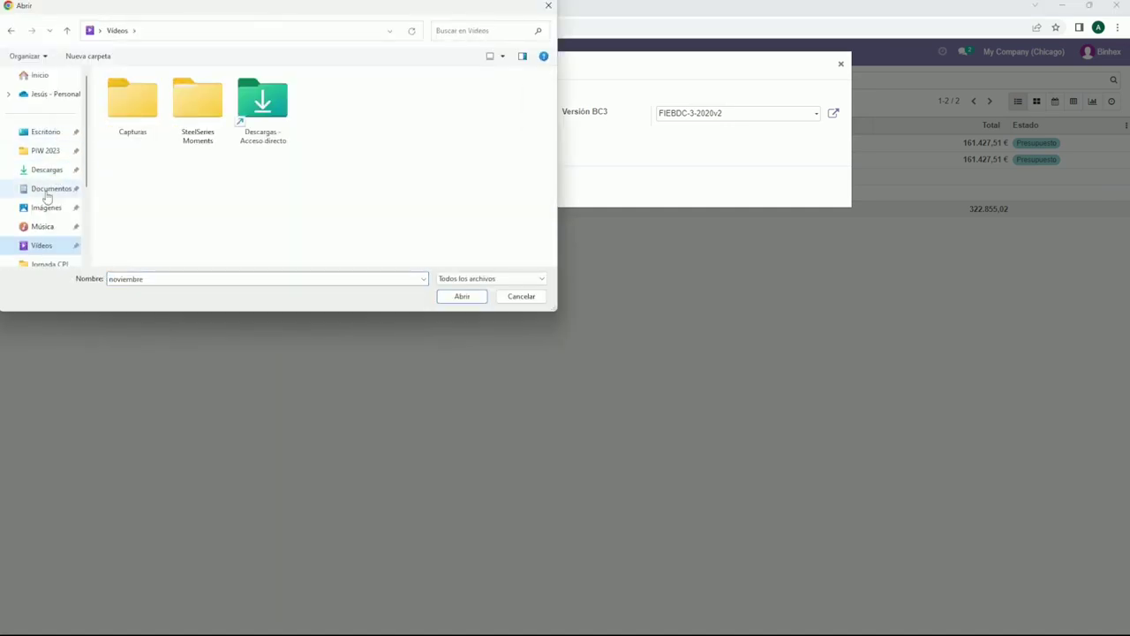
pyautogui.click(45, 132)
pyautogui.doubleClick(182, 163)
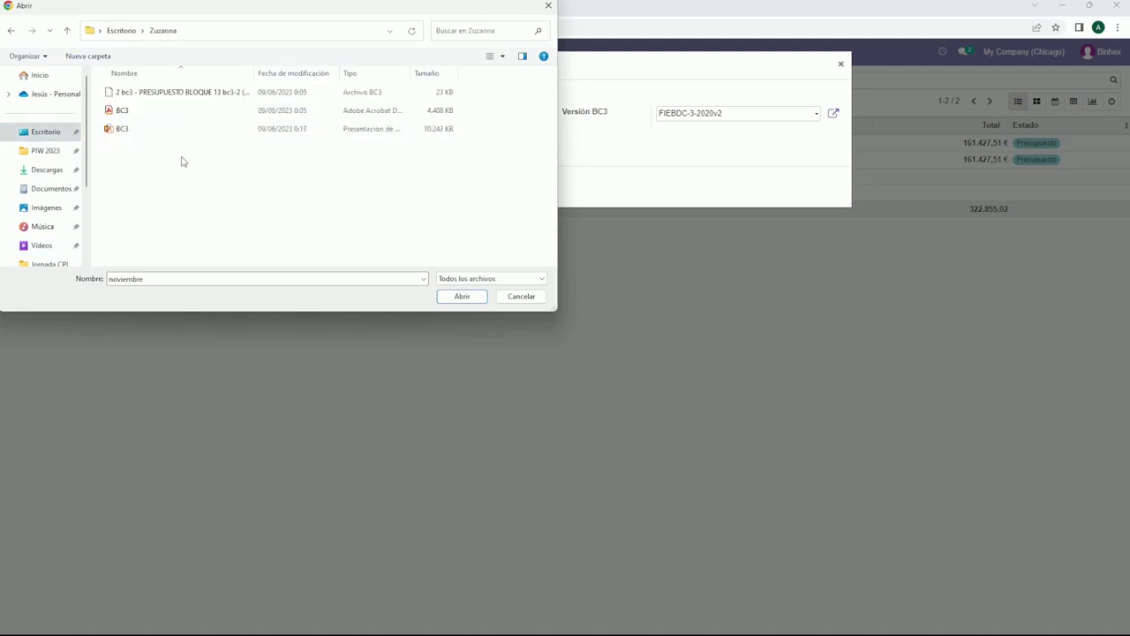
pyautogui.click(161, 91)
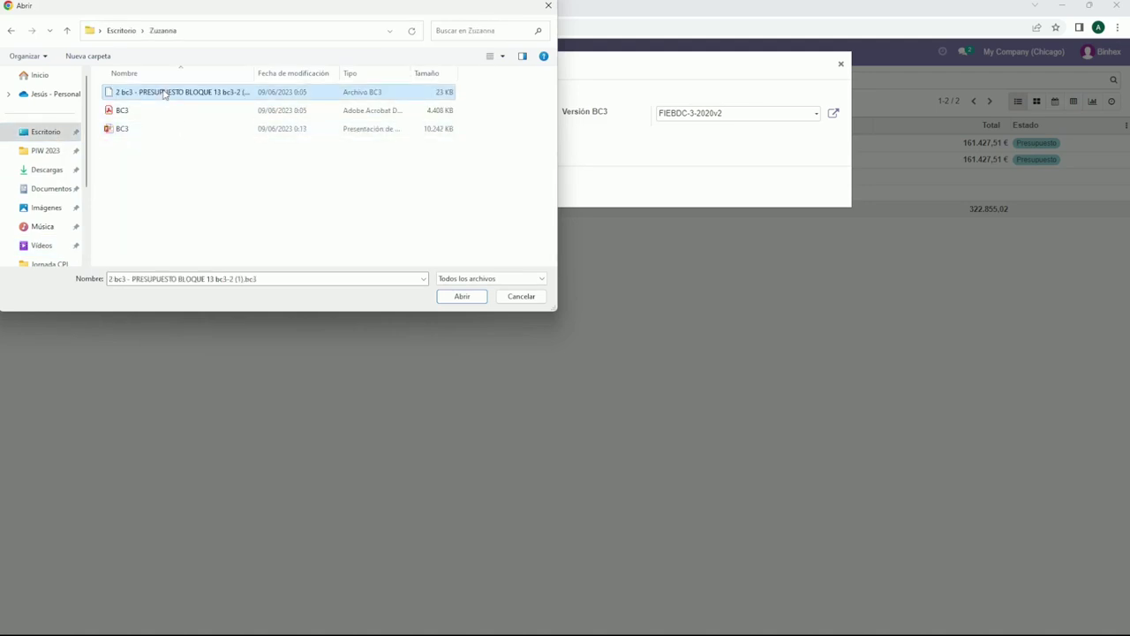
pyautogui.doubleClick(164, 93)
# Set the customer/supplier to Binhex and import the BC3 file with version FIEBDC-3-2020v2
pyautogui.click(421, 132)
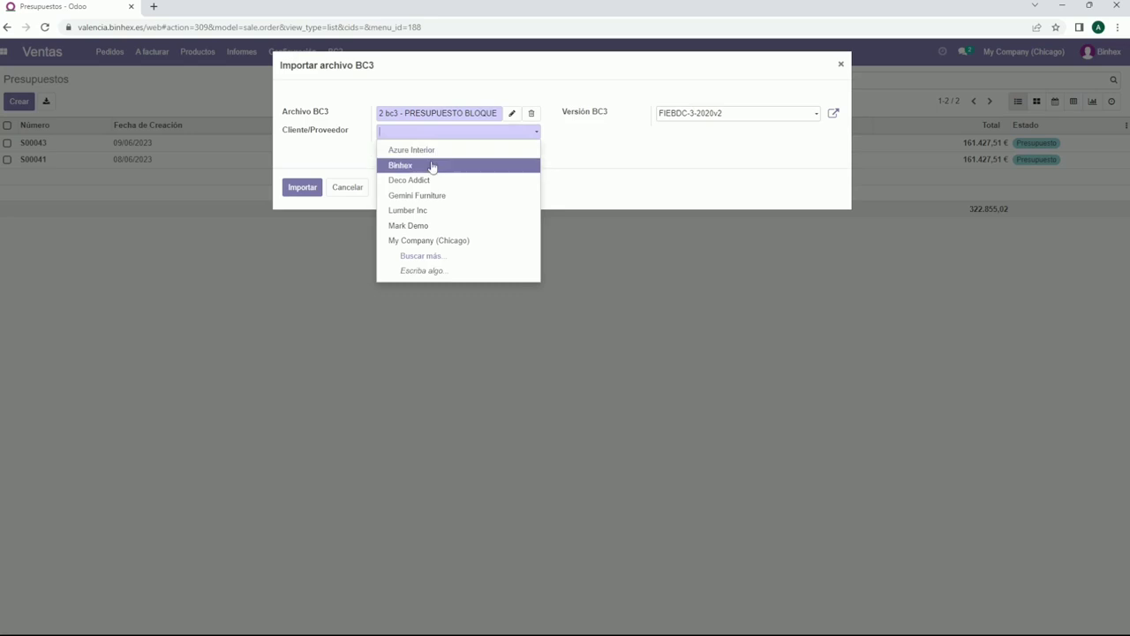
pyautogui.click(432, 166)
pyautogui.click(311, 194)
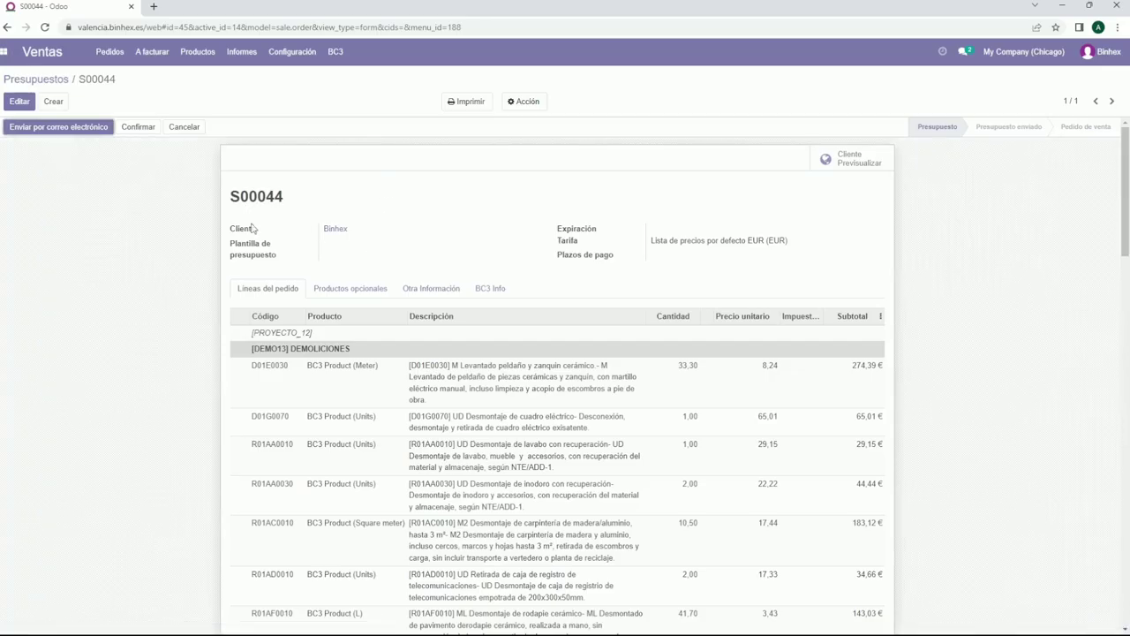
# Review the imported quotation's sections and order lines, including codes, products, descriptions, quantities and prices, down to the totals
pyautogui.scroll(-2, 285, 231)
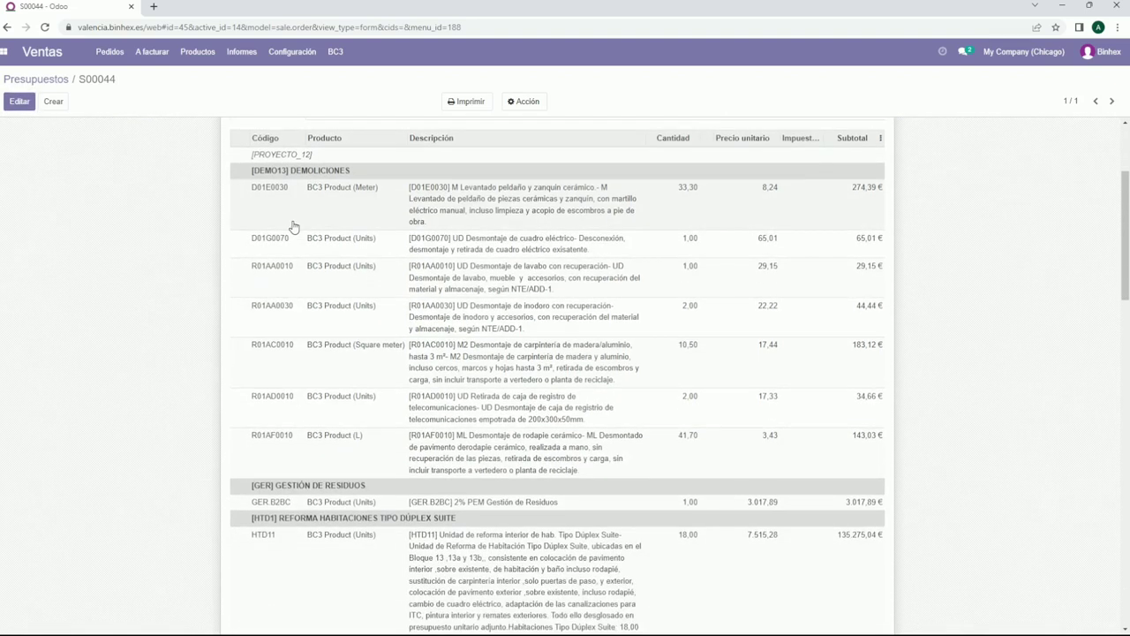
pyautogui.scroll(-10, 294, 227)
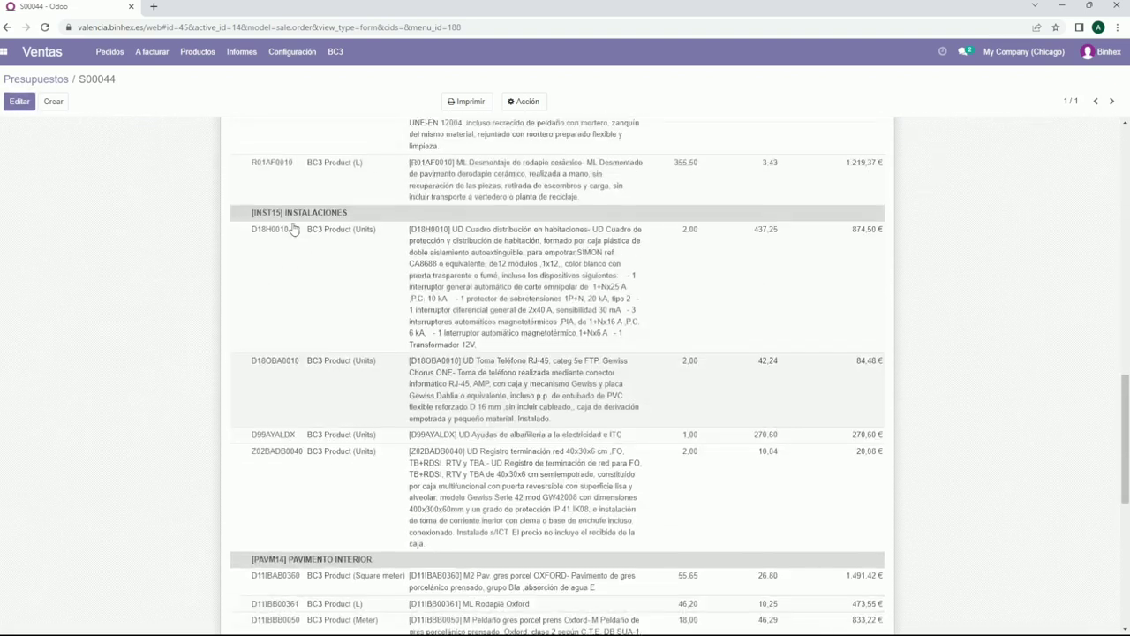
pyautogui.scroll(10, 294, 228)
pyautogui.click(844, 69)
pyautogui.click(841, 64)
pyautogui.scroll(5, 601, 398)
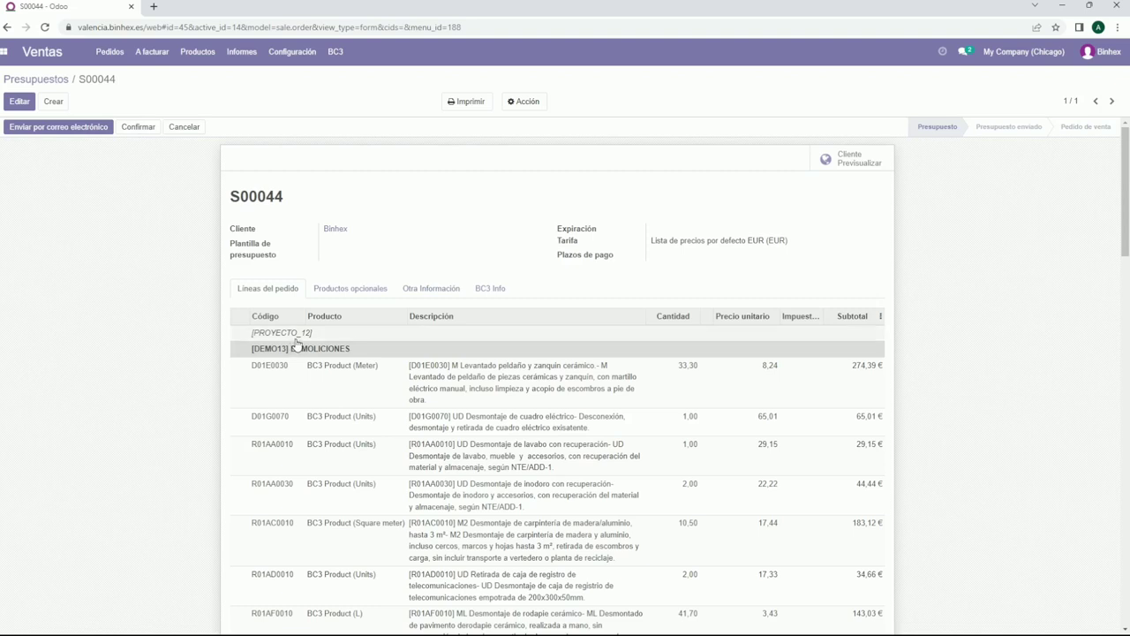
pyautogui.scroll(-2, 198, 331)
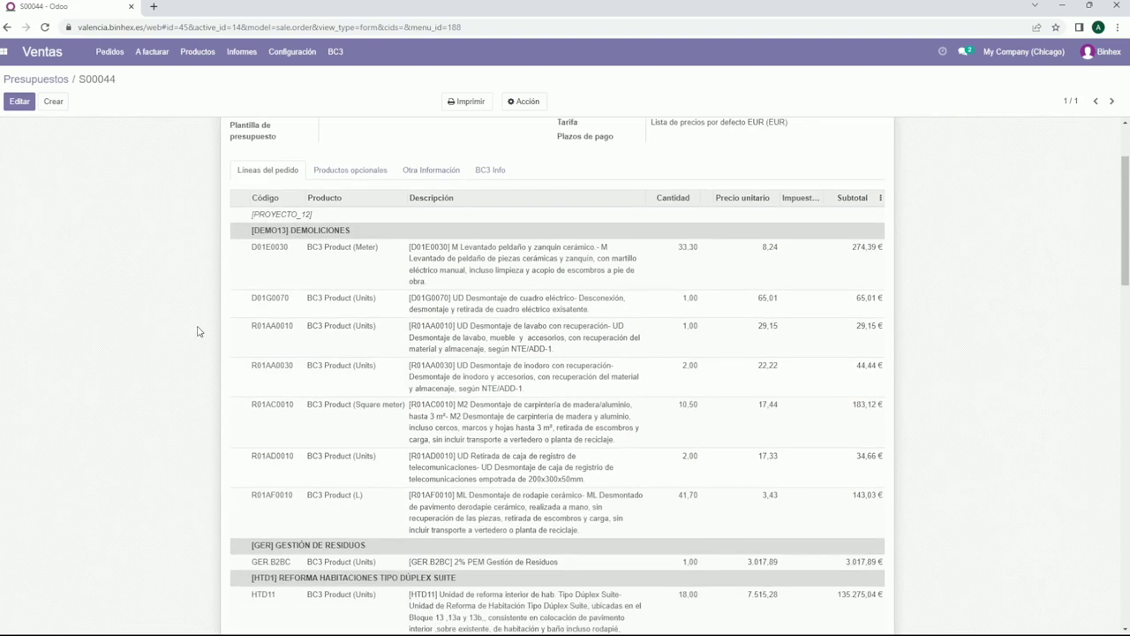
pyautogui.scroll(2, 203, 318)
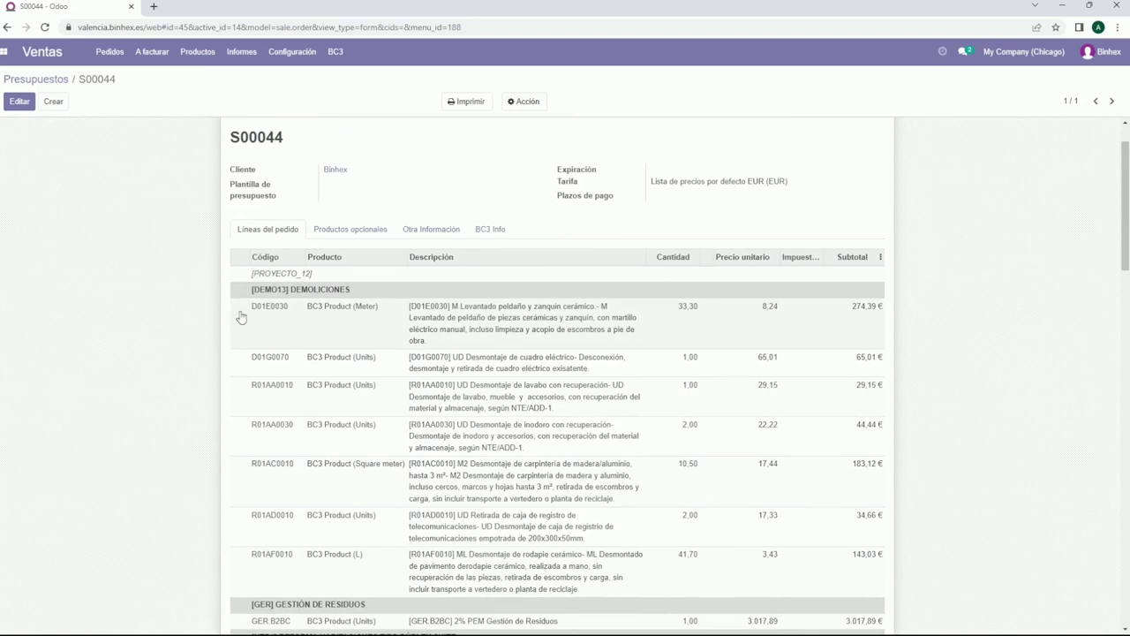
pyautogui.scroll(-2, 256, 316)
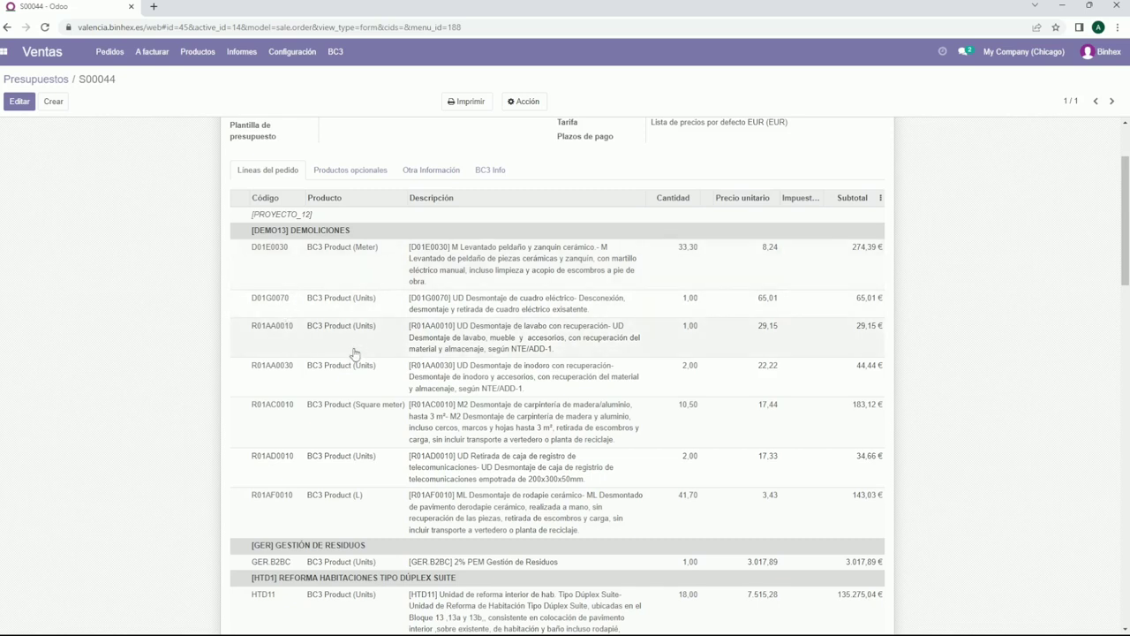
pyautogui.scroll(-1, 360, 269)
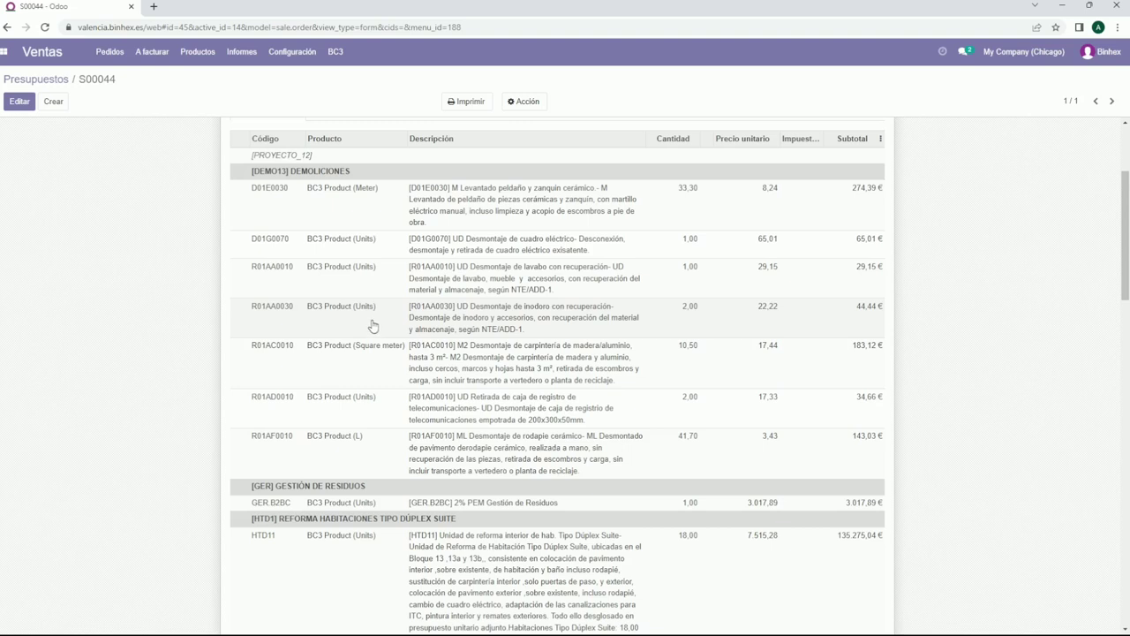
pyautogui.scroll(-4, 373, 326)
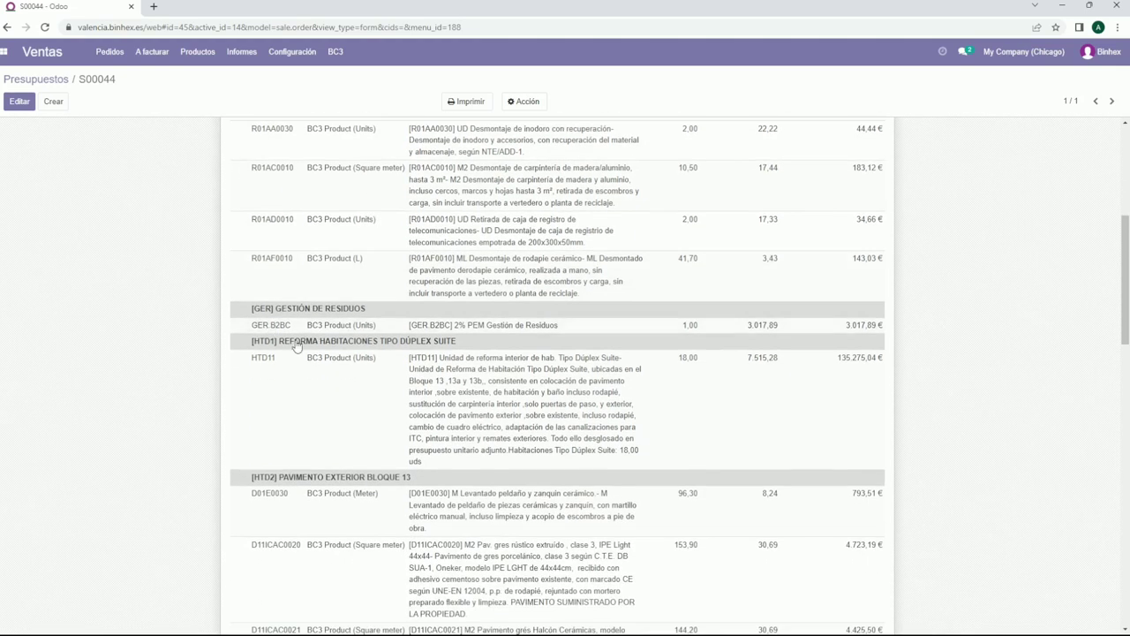
pyautogui.scroll(-3, 335, 270)
pyautogui.scroll(4, 299, 258)
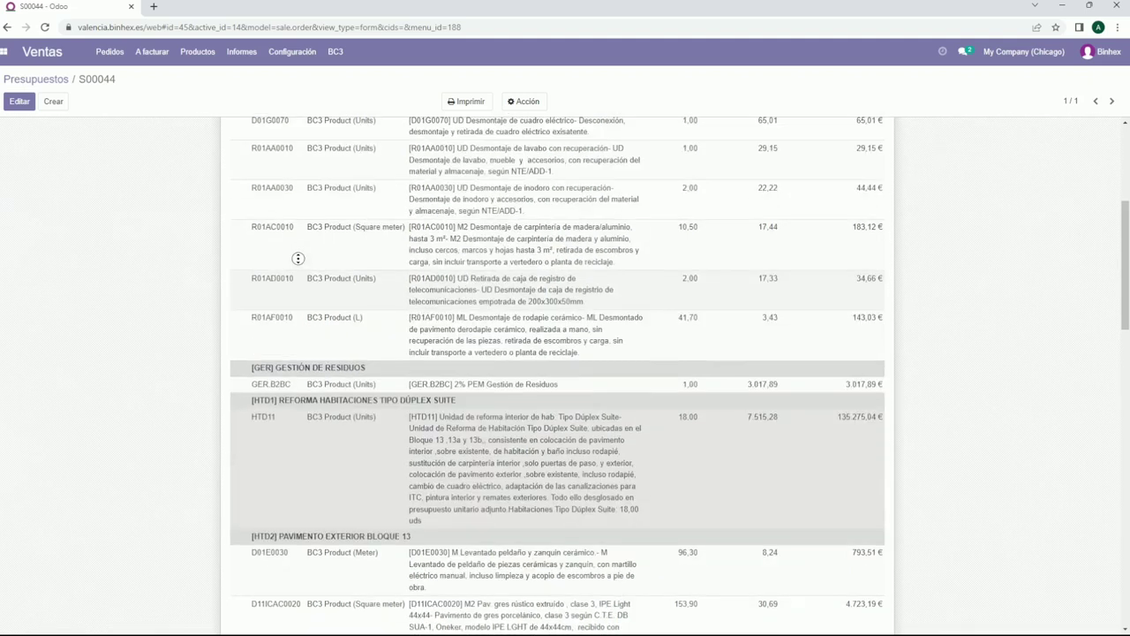
pyautogui.scroll(-10, 298, 258)
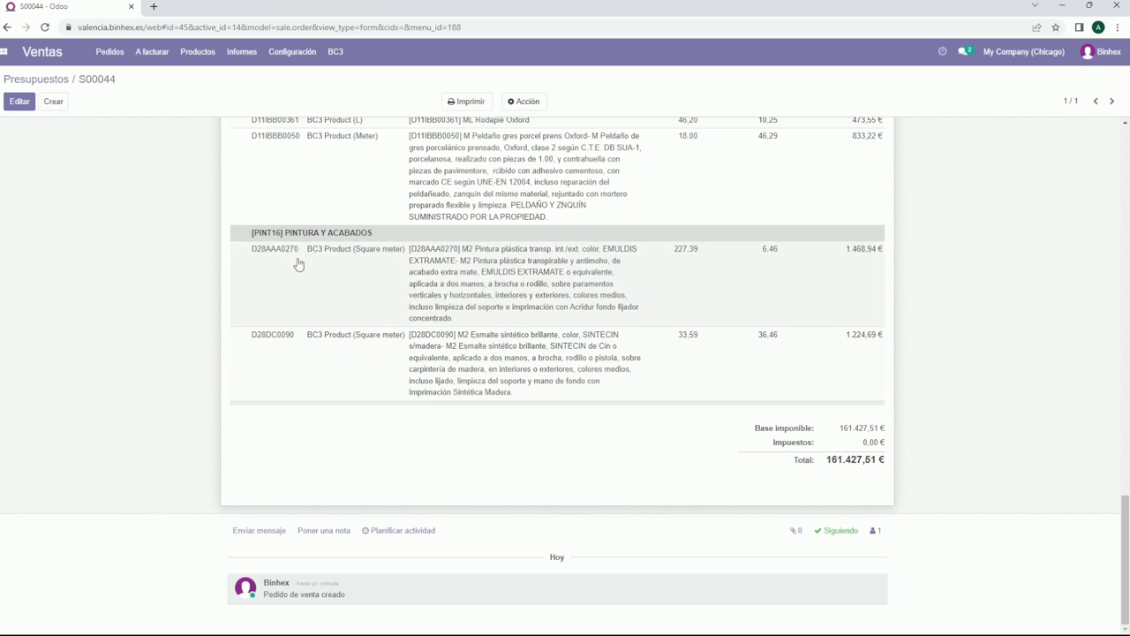
pyautogui.scroll(1, 250, 293)
pyautogui.scroll(14, 250, 292)
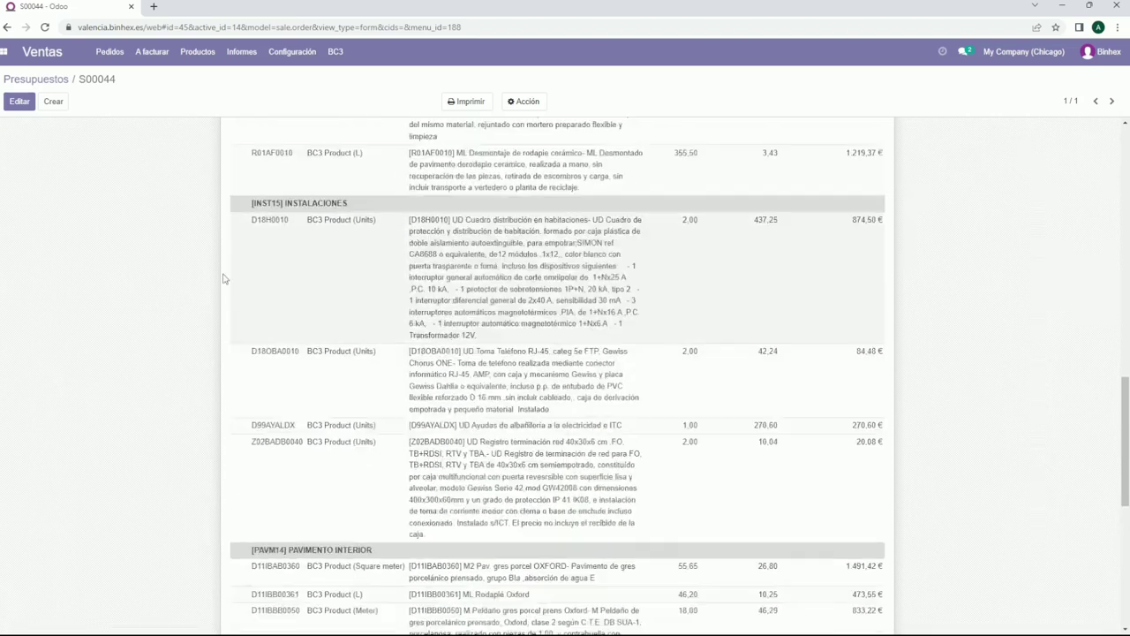
pyautogui.scroll(10, 186, 270)
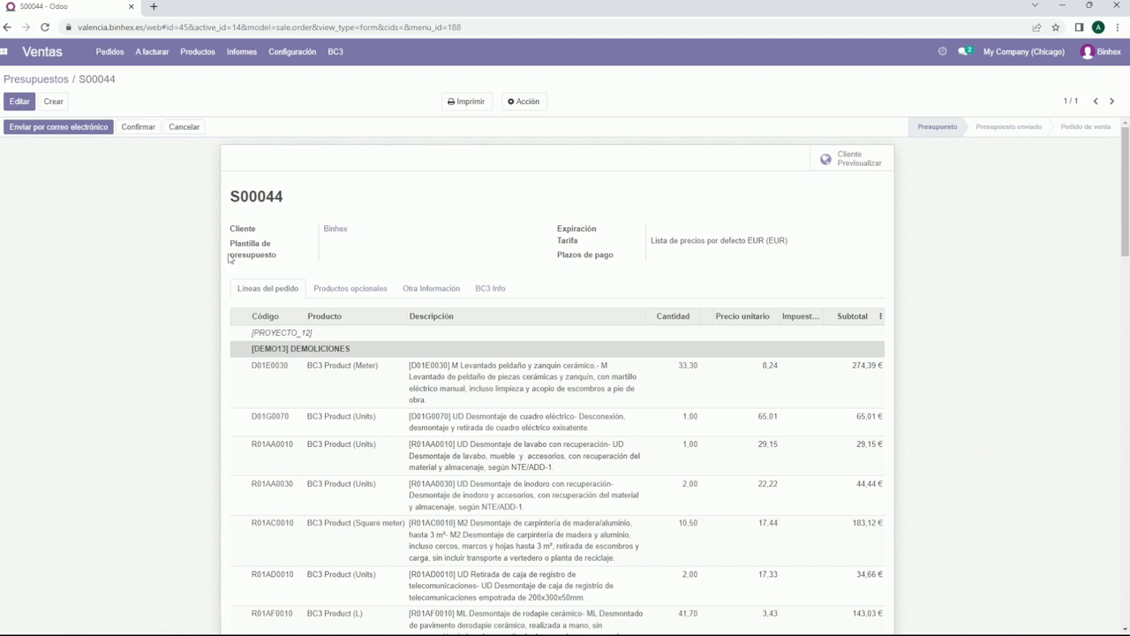
pyautogui.scroll(-2, 229, 260)
pyautogui.scroll(2, 225, 270)
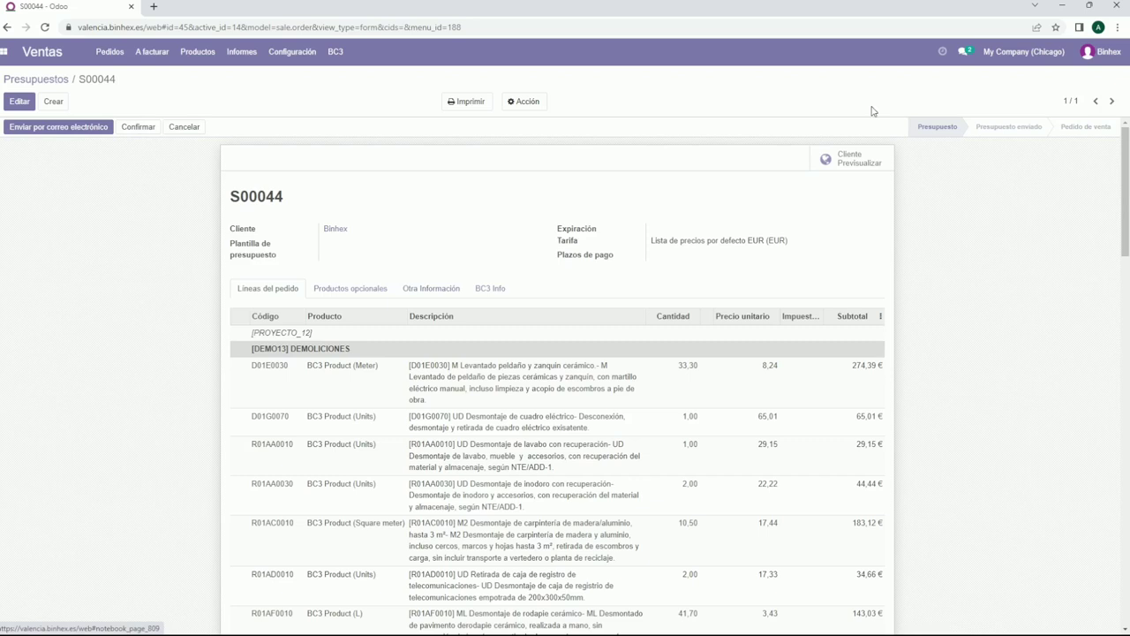
# Switch to the BC3.pdf presentation in Adobe Acrobat and advance to the ¿PREGUNTAS? slide on page 6
pyautogui.click(1062, 5)
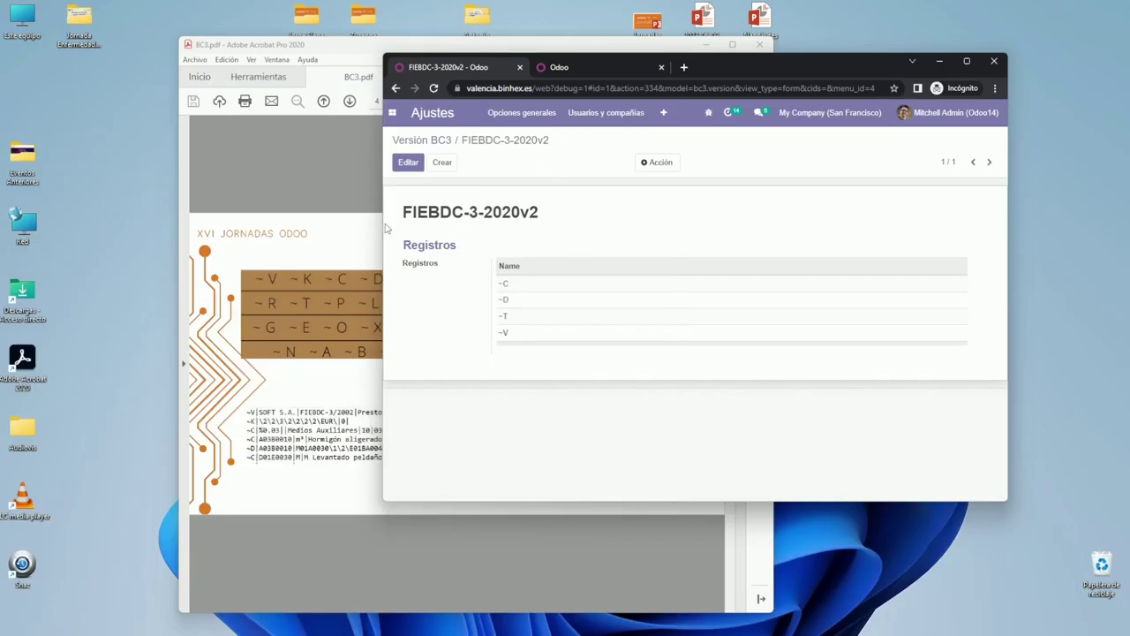
pyautogui.click(692, 124)
pyautogui.click(732, 45)
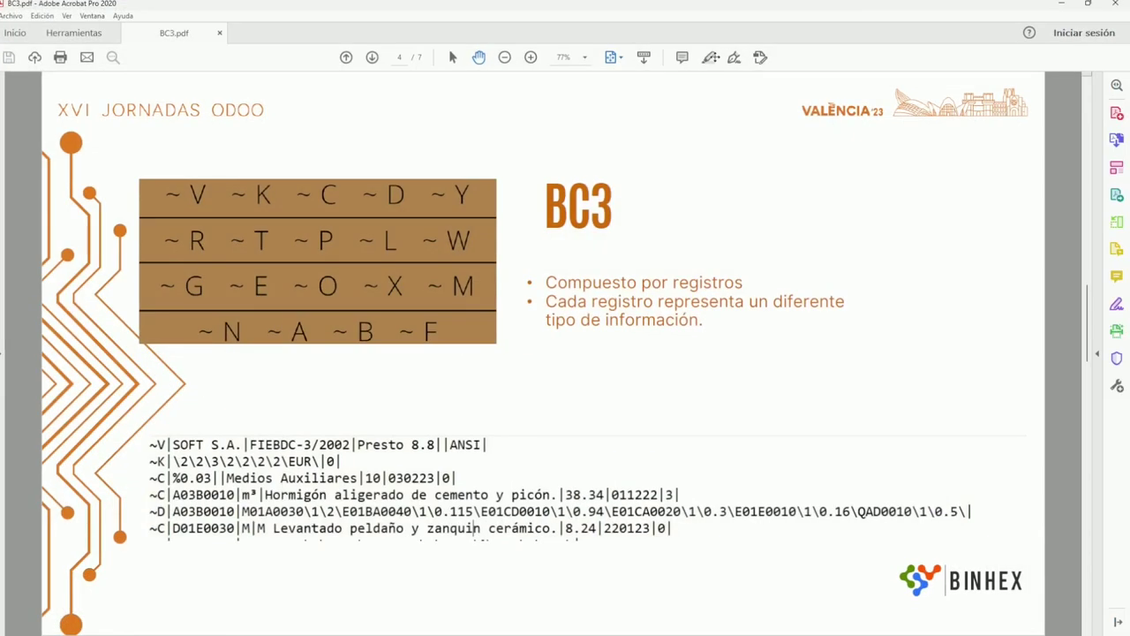
pyautogui.press('Right')
pyautogui.press('Right')
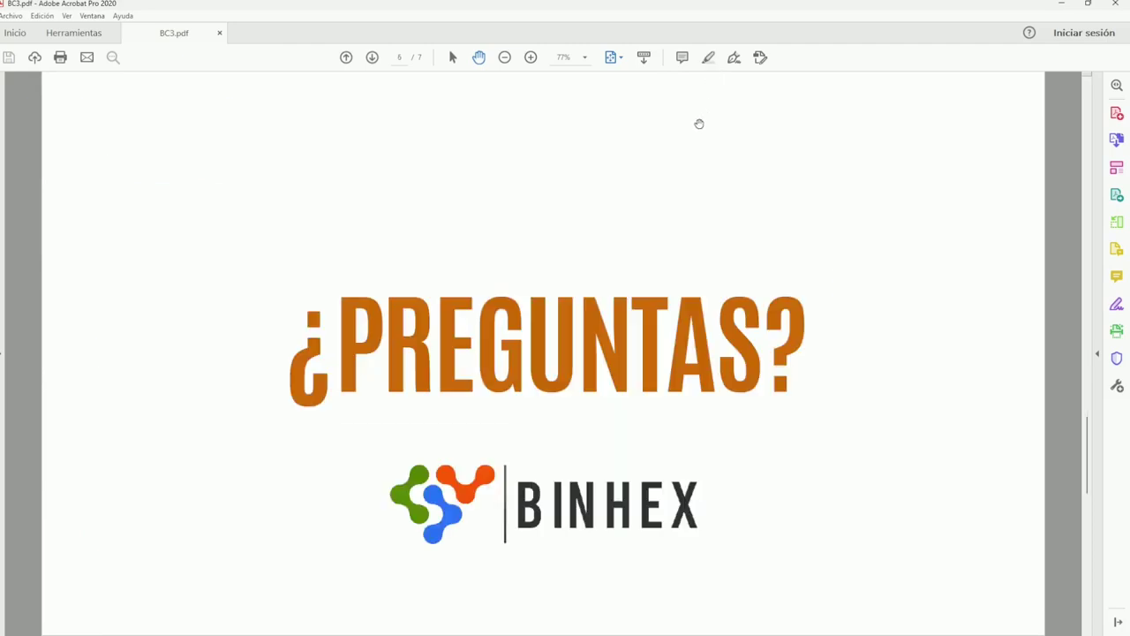